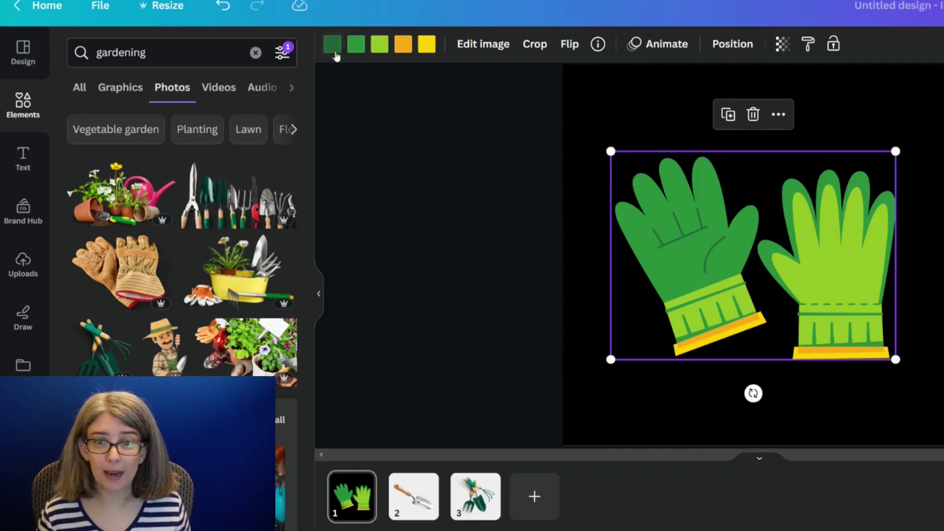
Open the colour choices for the gloves' dark green and try the teal brand swatch on it.
click(334, 52)
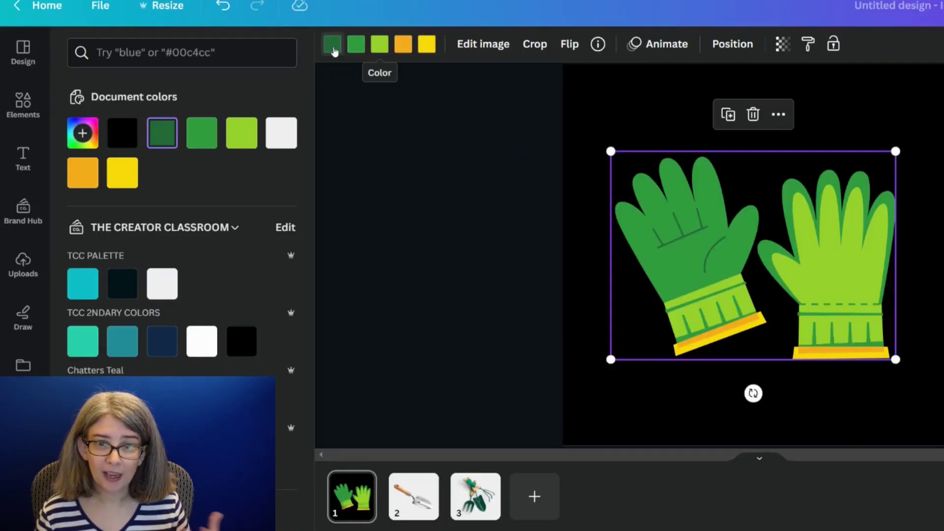
click(80, 282)
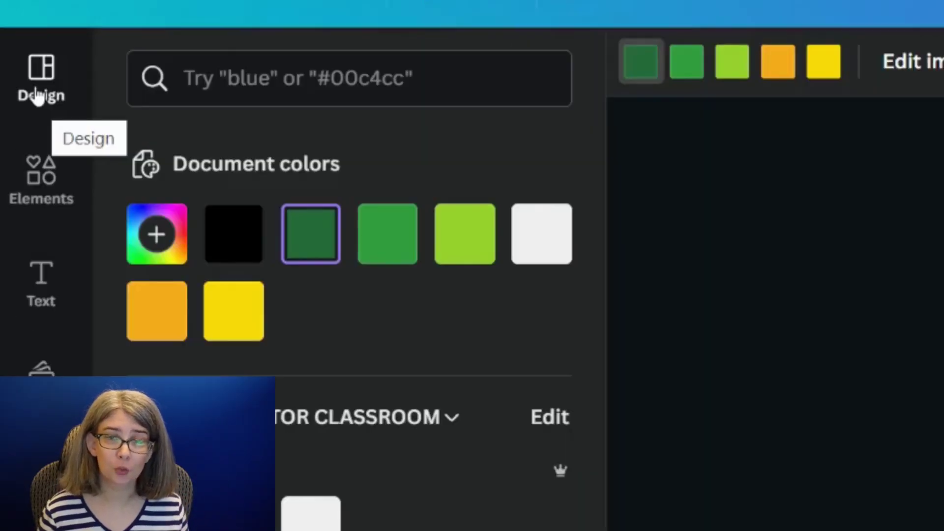
Open the Design panel and move from Templates to Styles to see the brand fonts and TCC PALETTE.
click(22, 61)
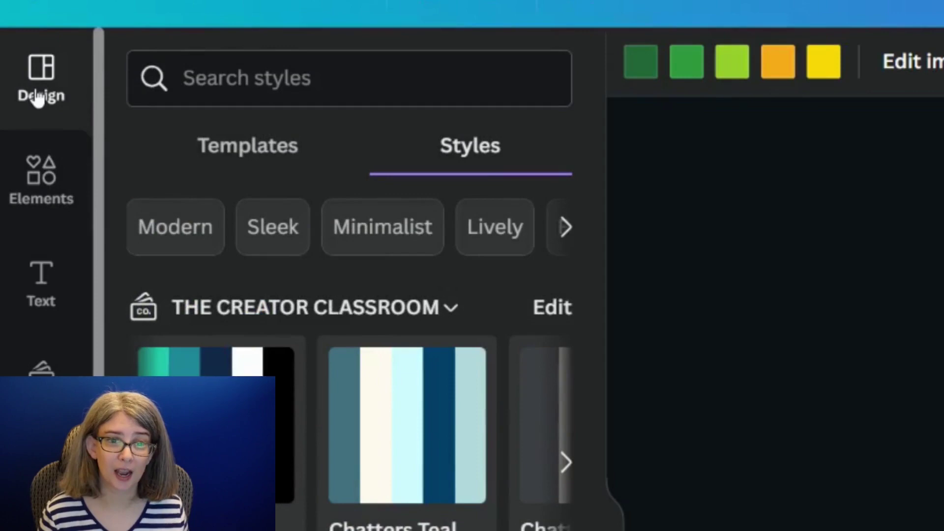
click(255, 156)
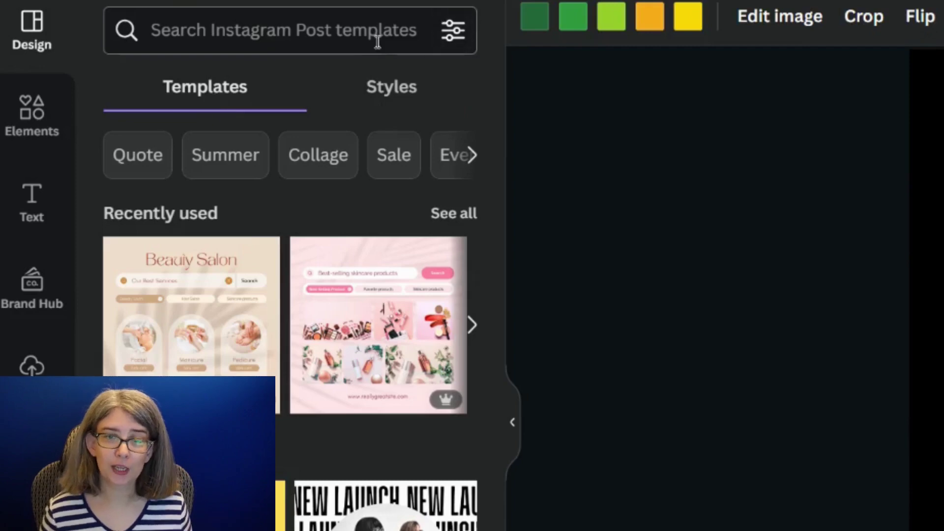
click(398, 92)
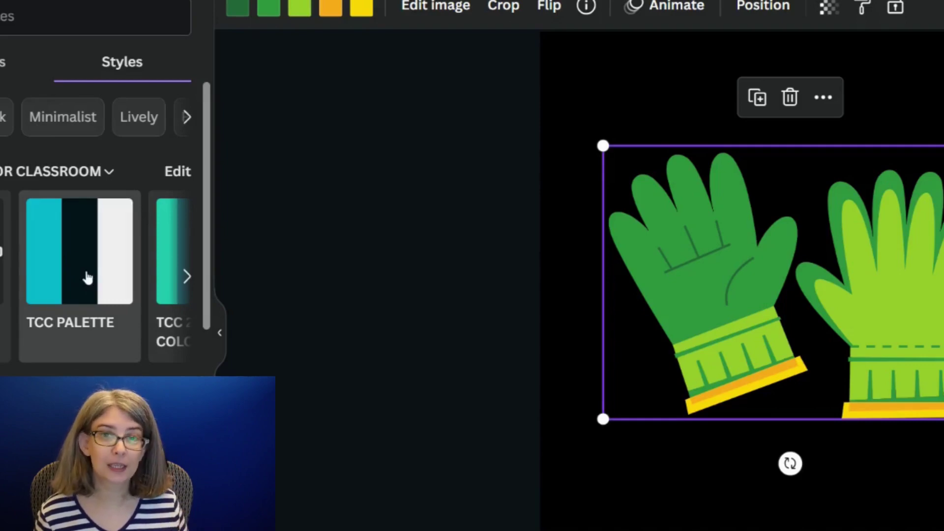
Apply TCC PALETTE to page 1 for a teal background and dark-teal-and-grey gloves.
click(88, 278)
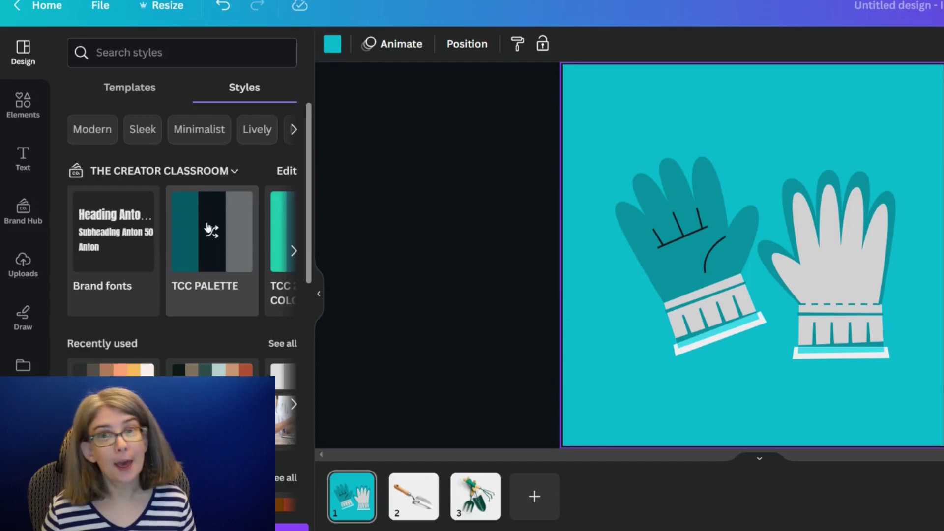
scroll(201, 248, down, 5)
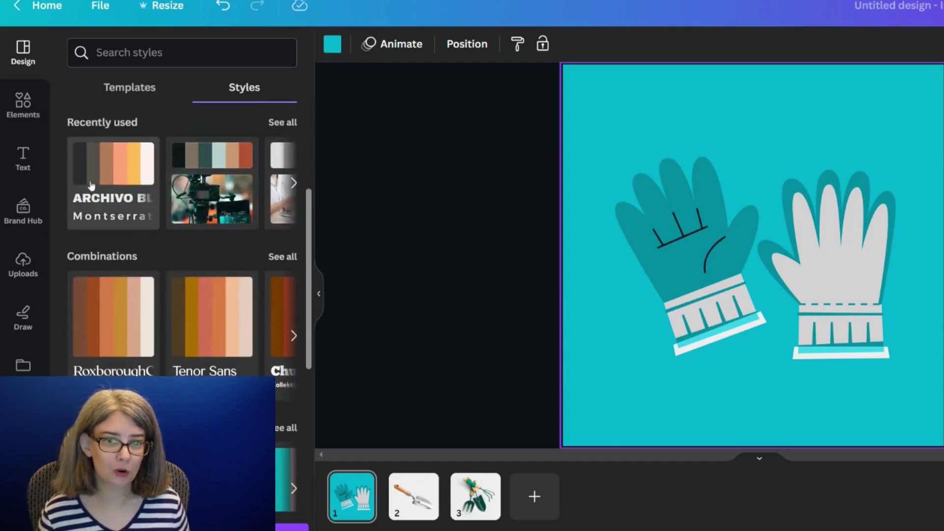
scroll(91, 185, down, 3)
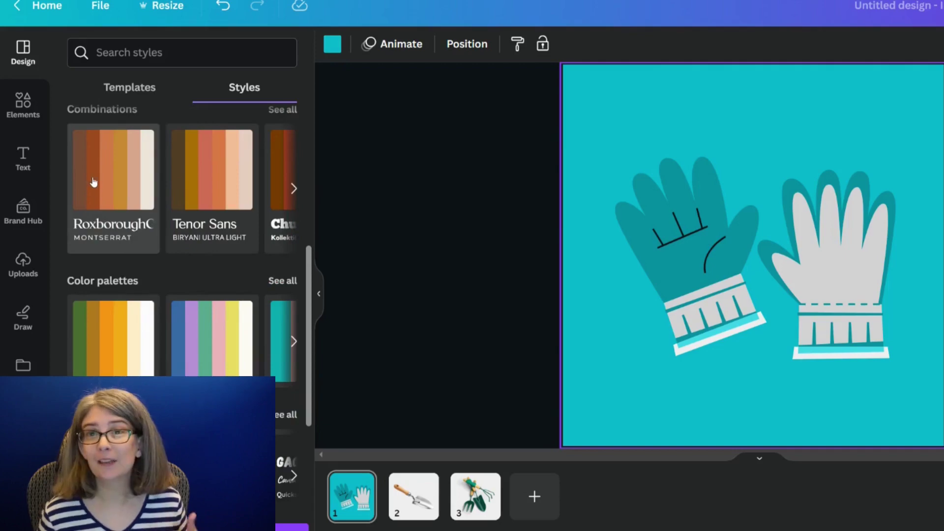
click(94, 181)
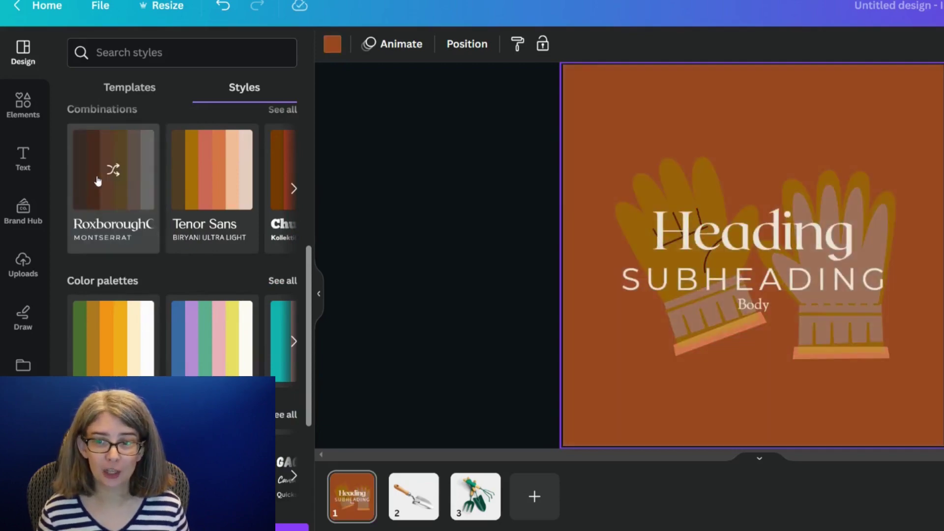
click(737, 231)
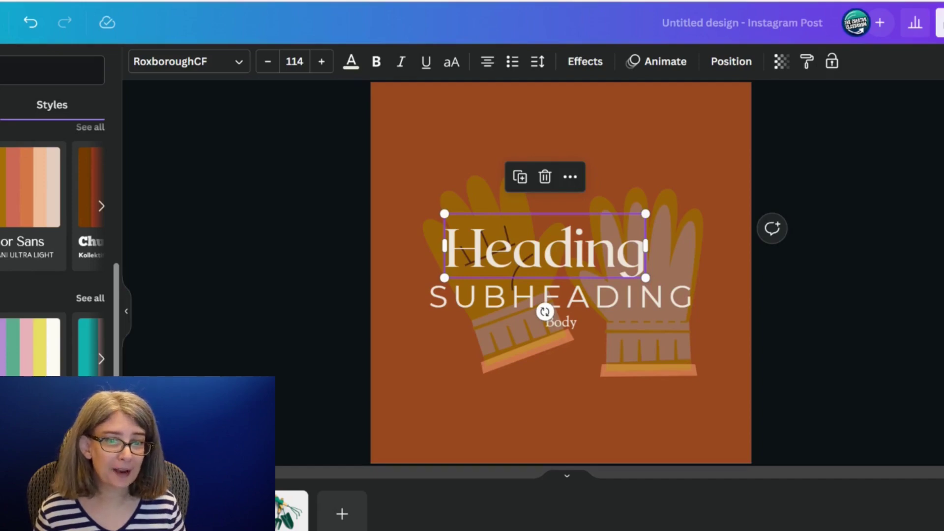
click(37, 24)
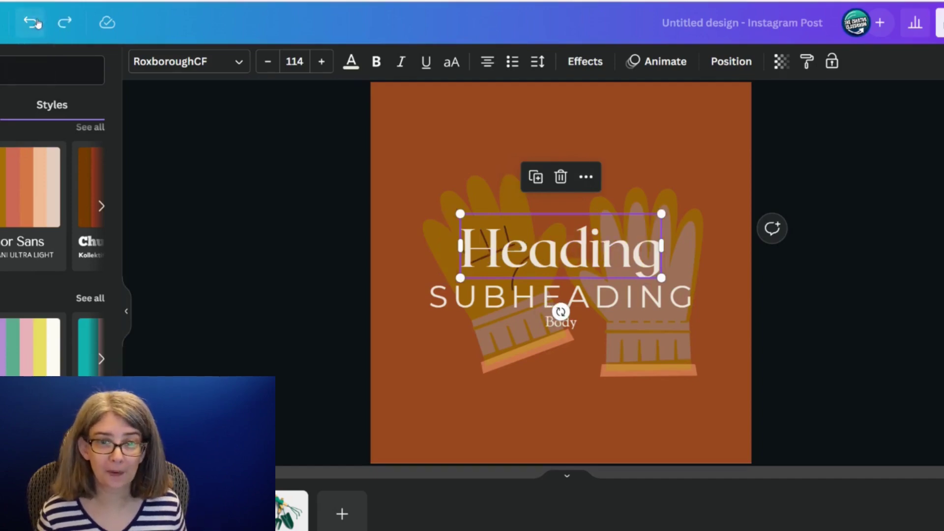
click(37, 23)
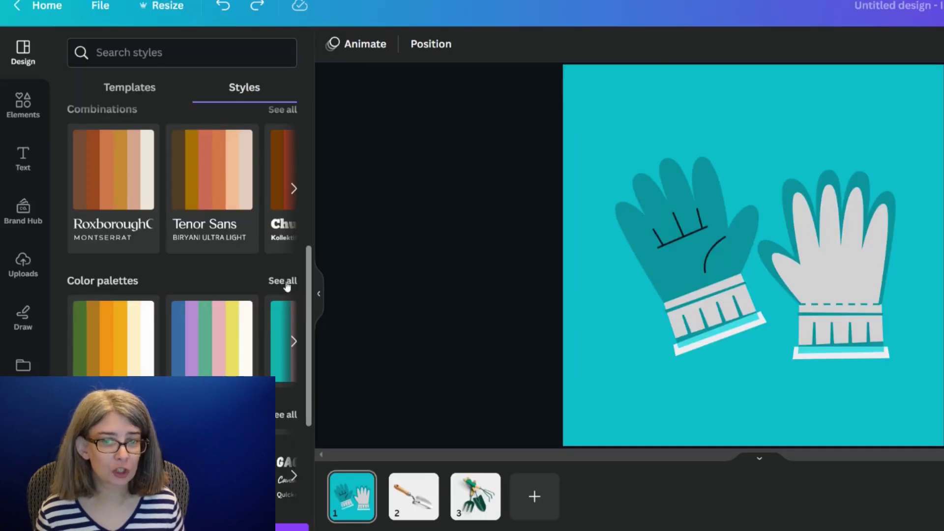
Browse all colour palettes, apply the dark palette to the gloves, and view the document colours.
click(288, 287)
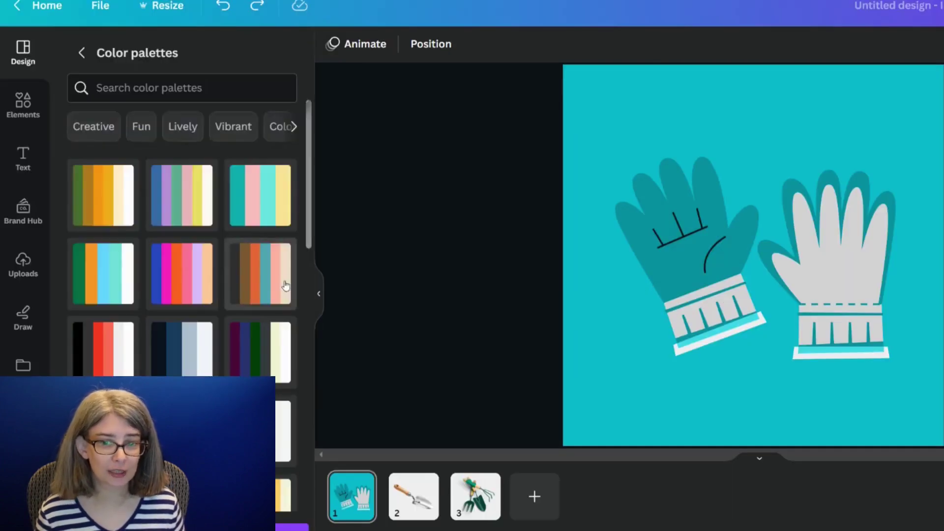
click(177, 284)
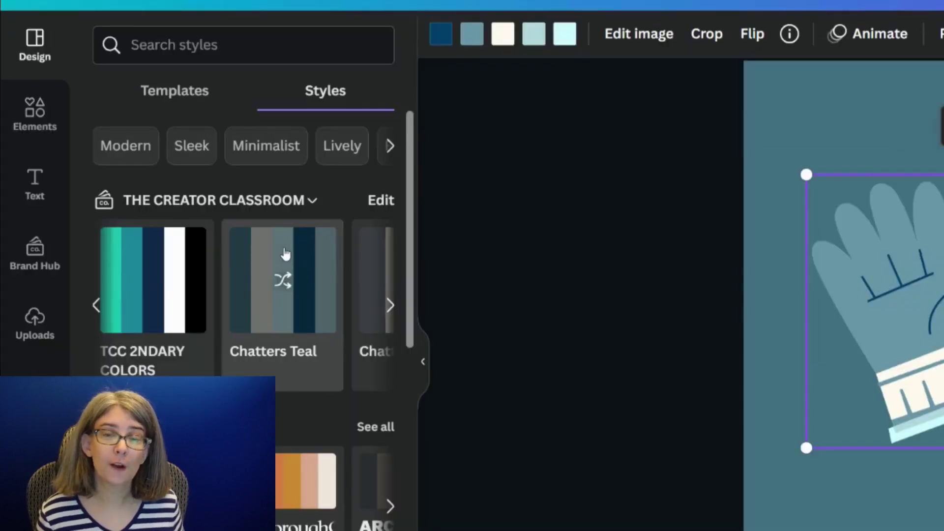
click(441, 35)
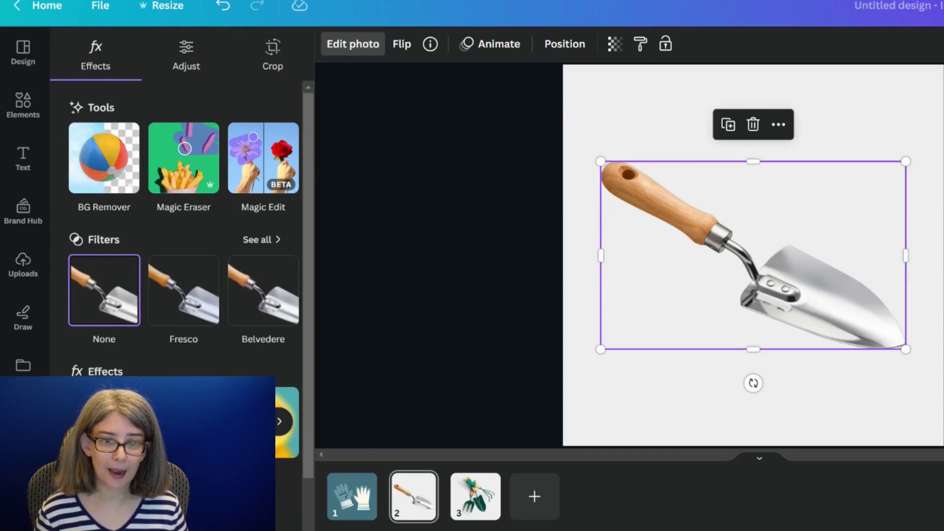
Give the trowel photo a Custom Duotone, greying it with #eeeeee highlights at intensity 100.
click(273, 424)
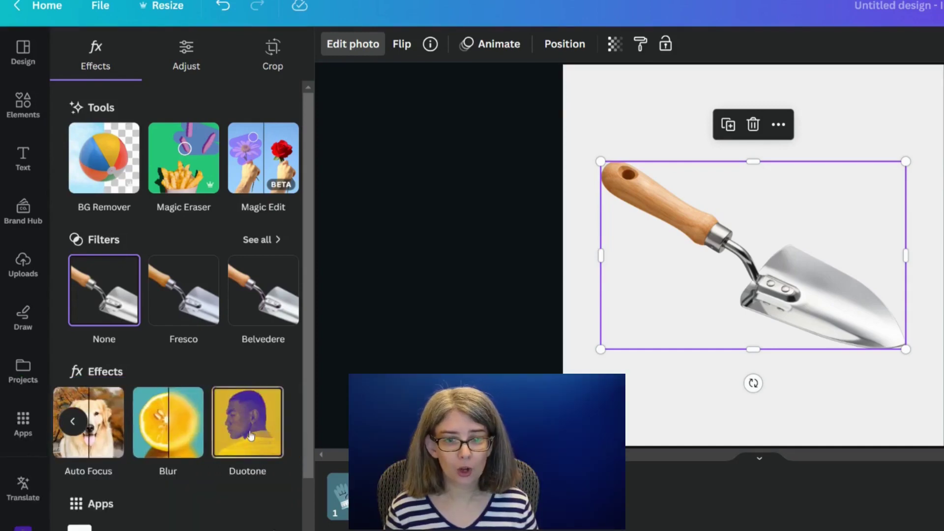
click(251, 433)
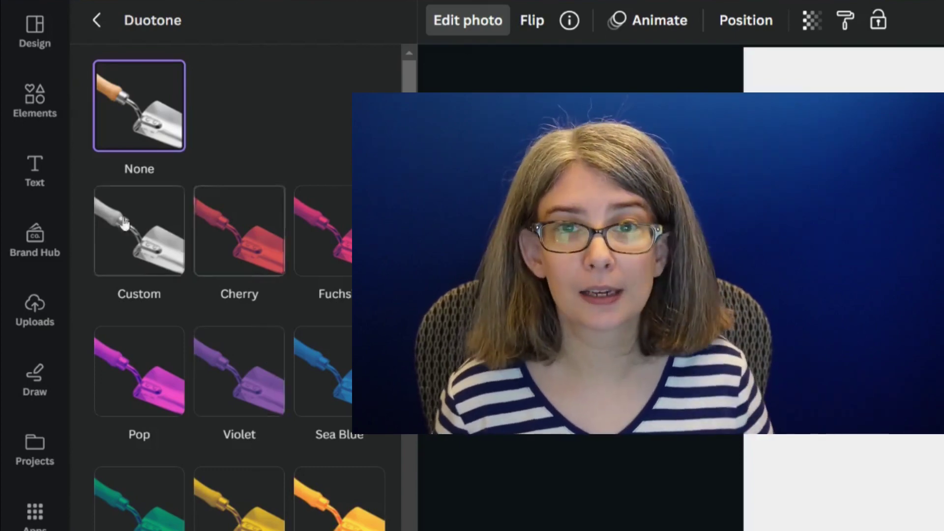
click(126, 236)
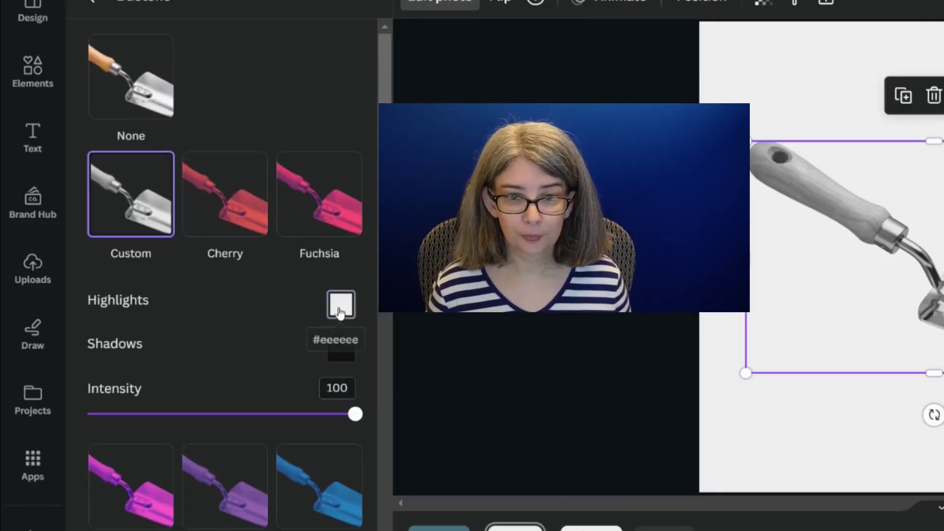
Set the trowel's duotone highlights to purple #571FBD and copy the hex value.
click(336, 234)
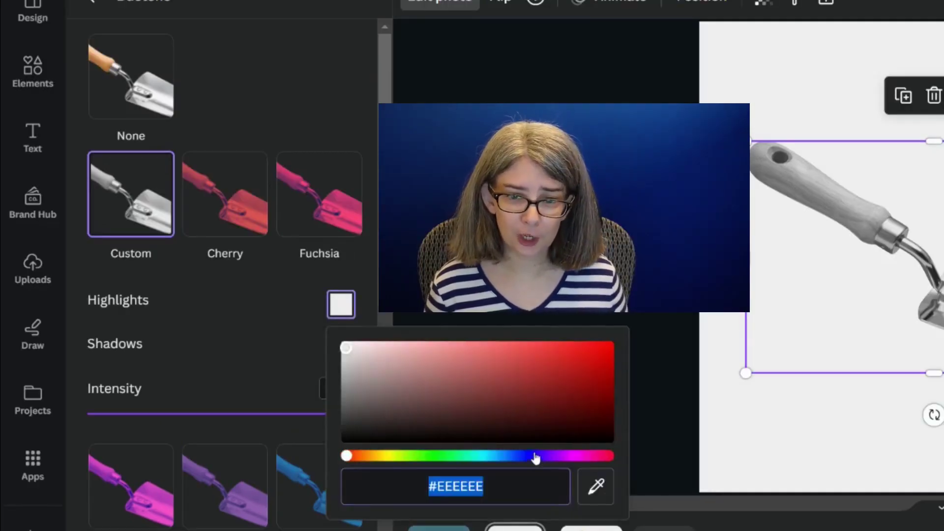
click(537, 466)
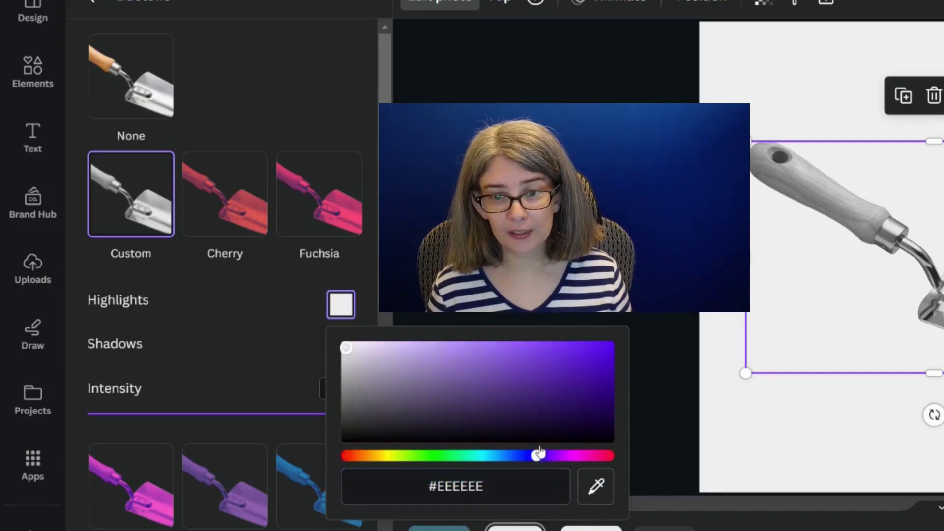
click(569, 394)
drag(570, 394, 573, 366)
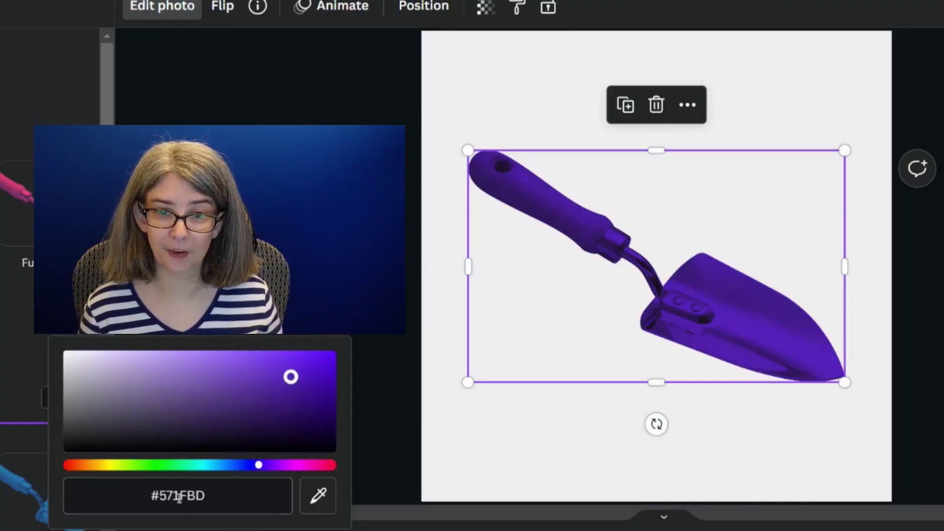
click(221, 497)
key(ctrl+c)
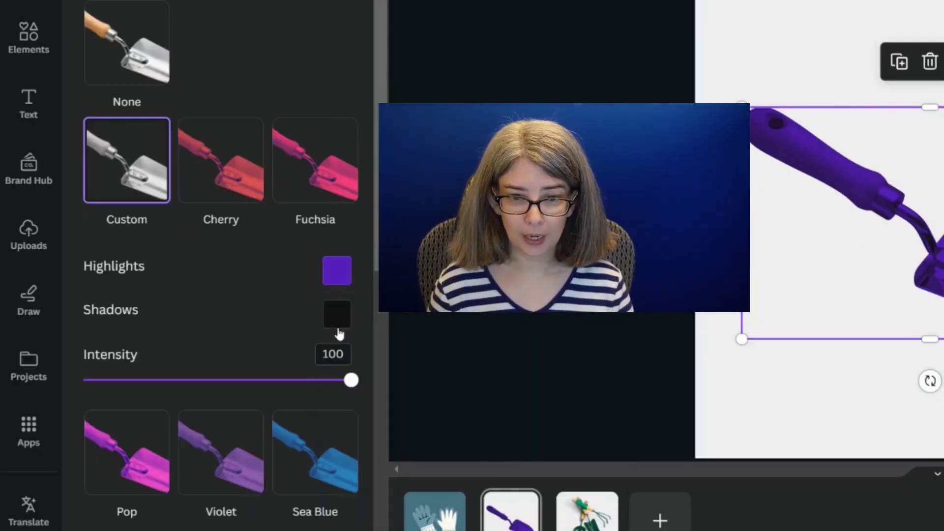
Paste #571FBD into the duotone shadows for a flat purple silhouette, then return to page 1.
click(341, 353)
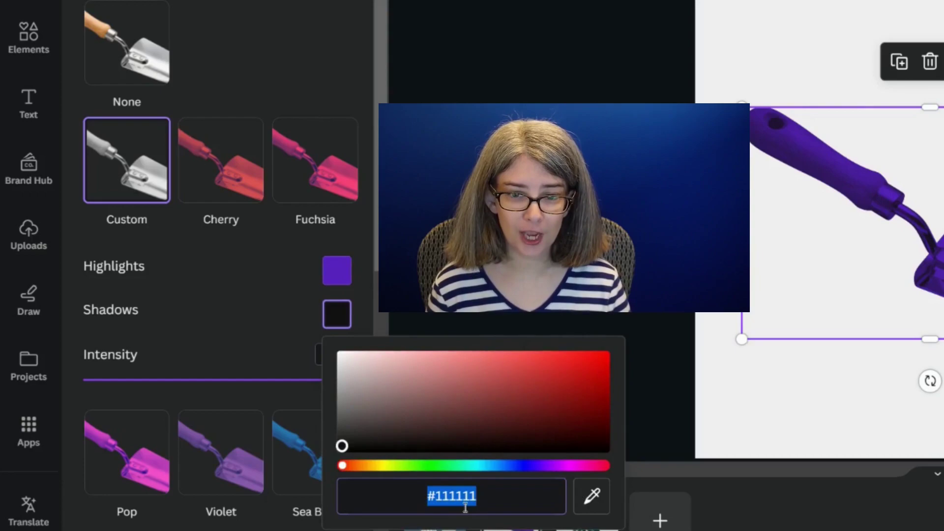
key(ctrl+v)
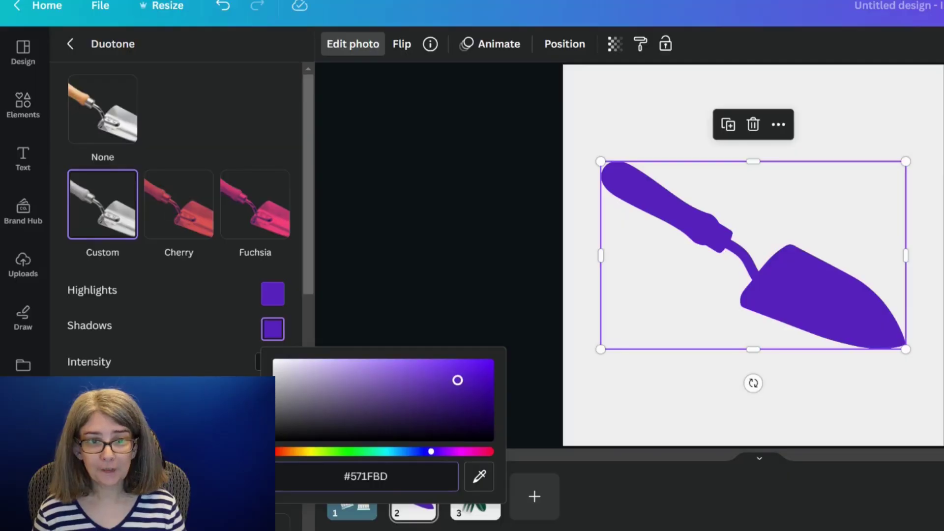
click(359, 515)
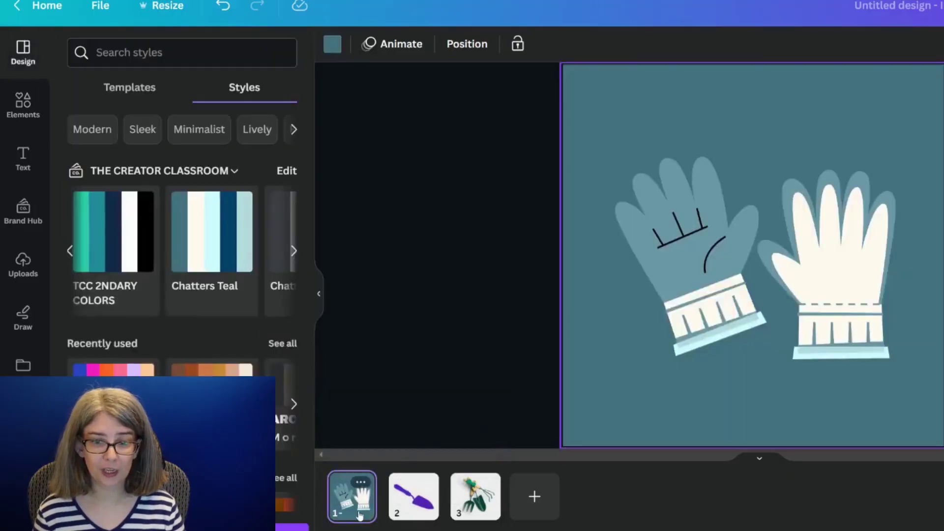
Try recolouring the gloves' grey-blue to #571FBD, then undo the change.
click(693, 285)
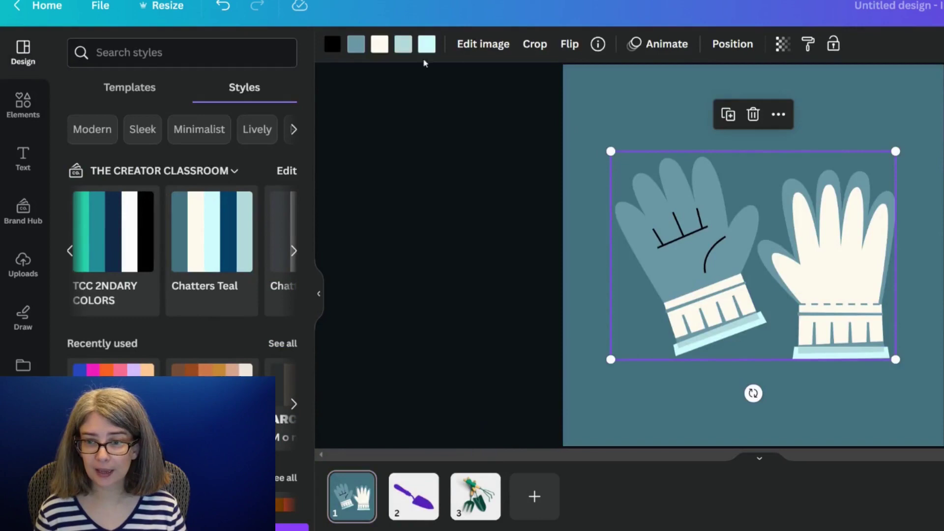
click(356, 46)
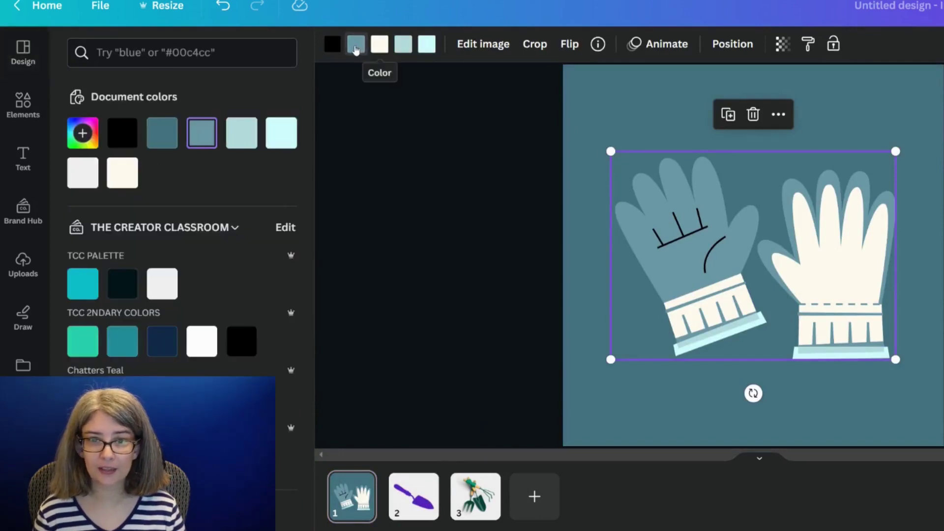
click(198, 134)
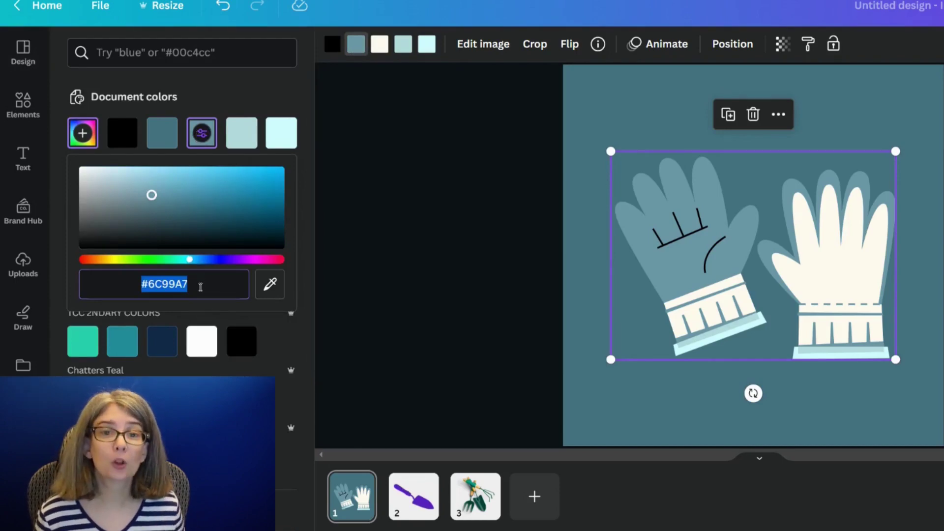
key(ctrl+v)
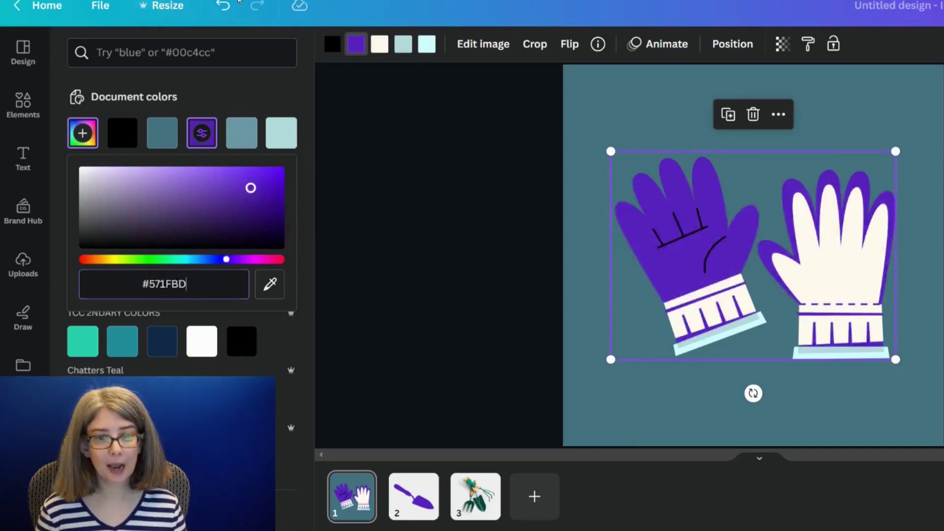
click(223, 7)
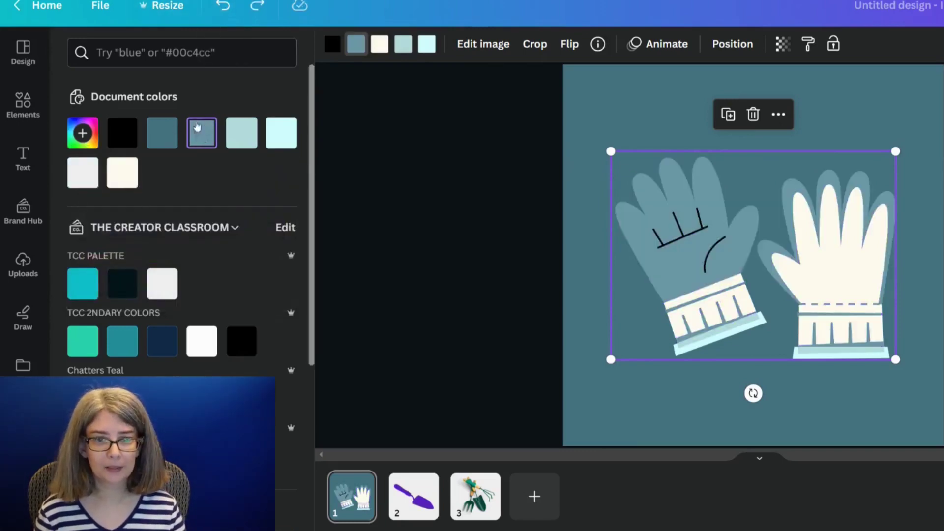
Confirm the gloves' teal hex is #6C99A7 and go to page 2 with the trowel.
click(197, 126)
key(ctrl+c)
click(414, 494)
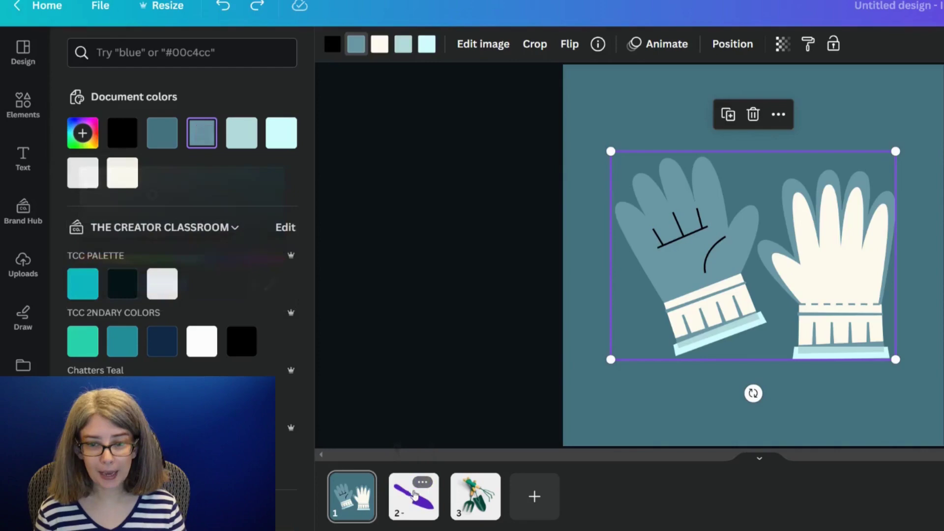
click(635, 266)
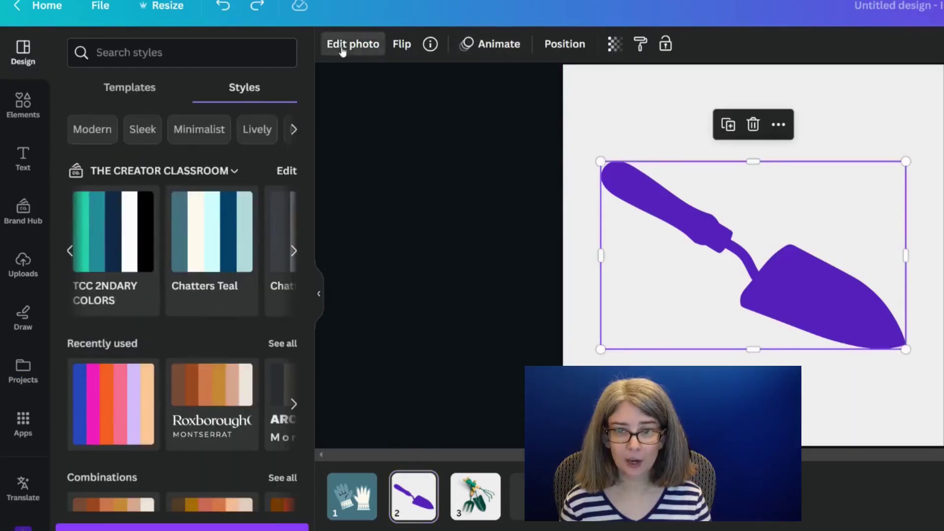
Paste #6C99A7 into both the Highlights and Shadows of the trowel's Custom Duotone.
click(343, 51)
click(245, 421)
click(273, 294)
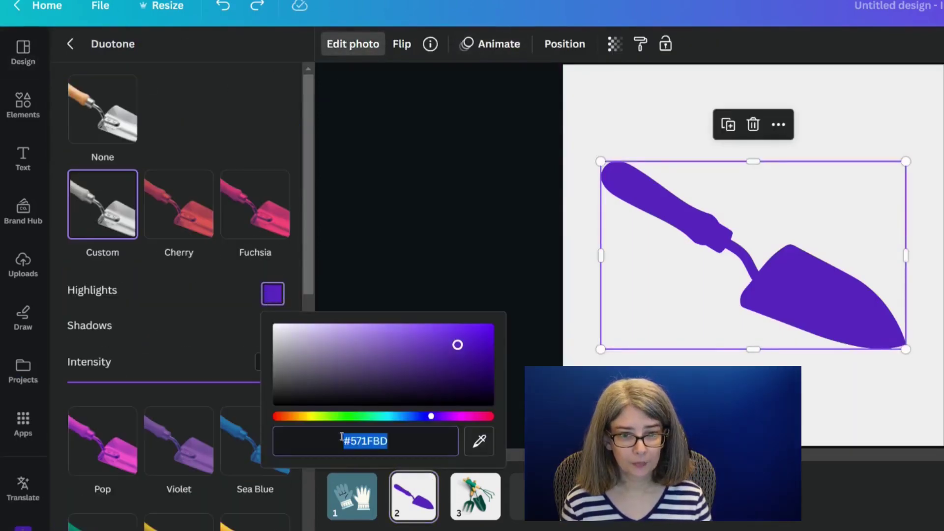
key(ctrl+v)
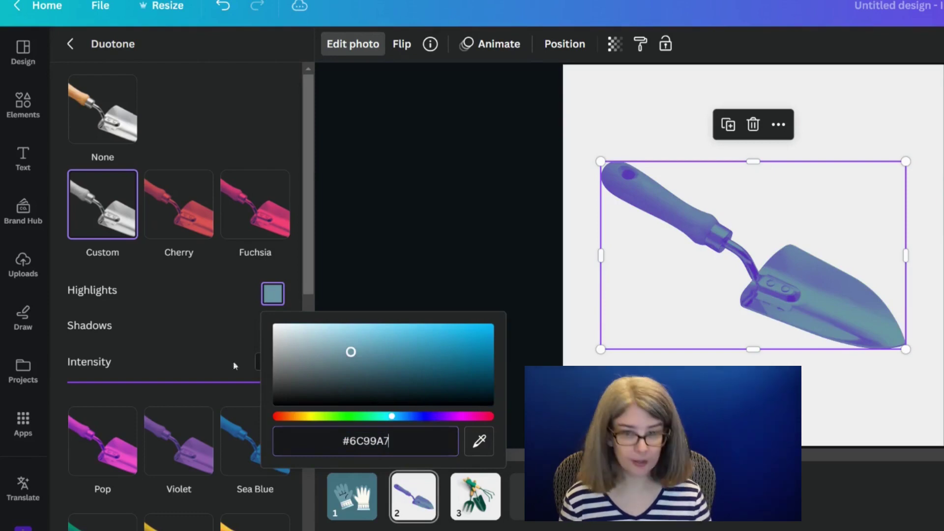
click(196, 312)
click(266, 334)
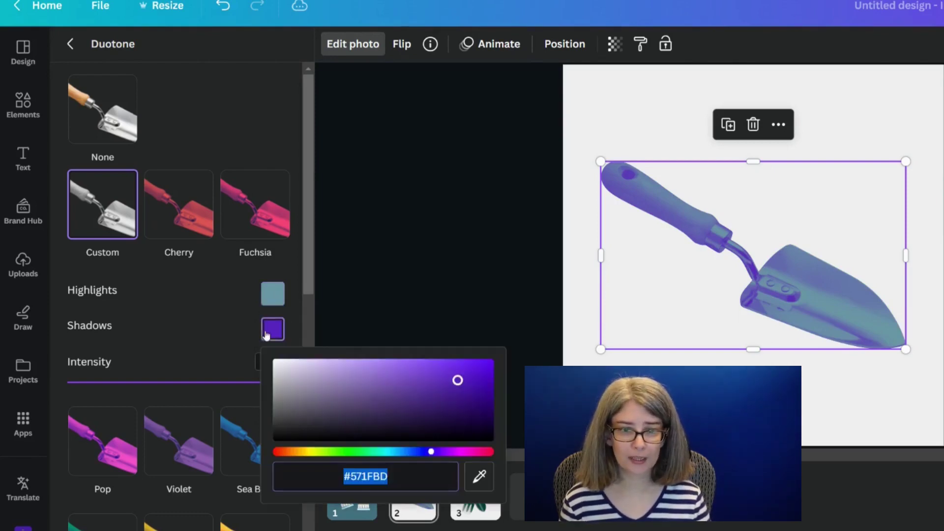
key(ctrl+v)
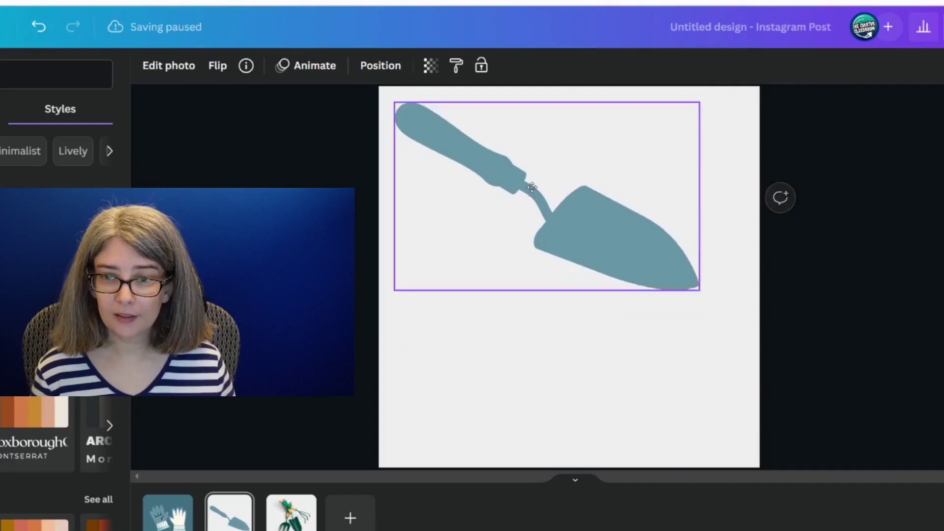
Drag the teal gloves from page 1 to page 2, shrink them, and position them below the trowel.
click(533, 187)
click(168, 511)
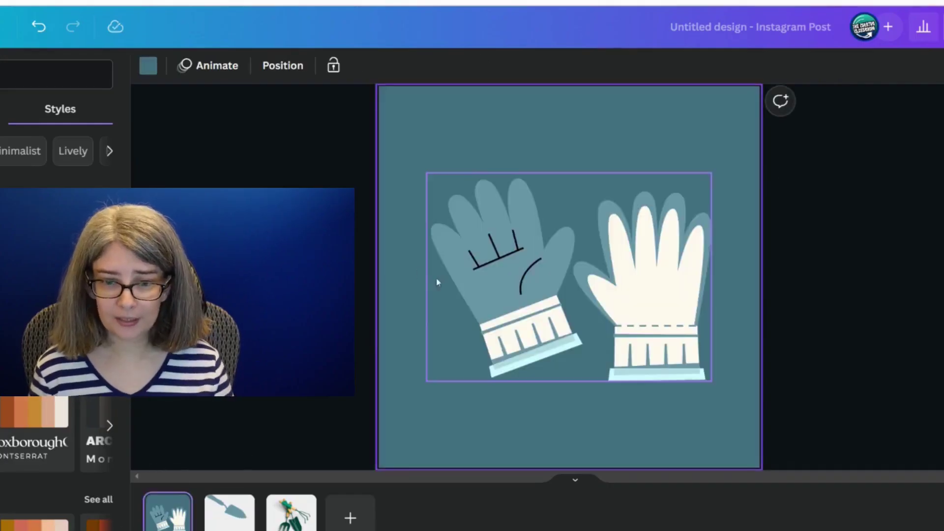
click(437, 282)
drag(437, 283, 229, 529)
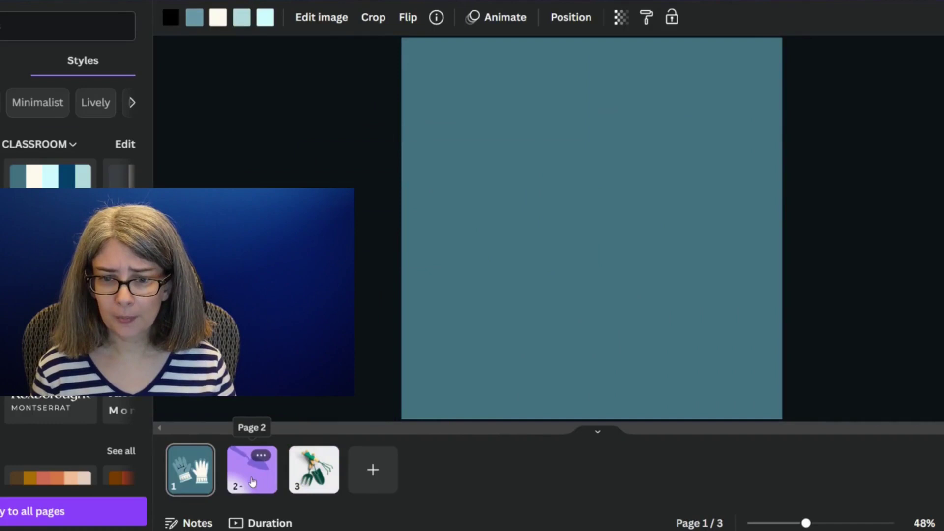
drag(253, 482, 252, 482)
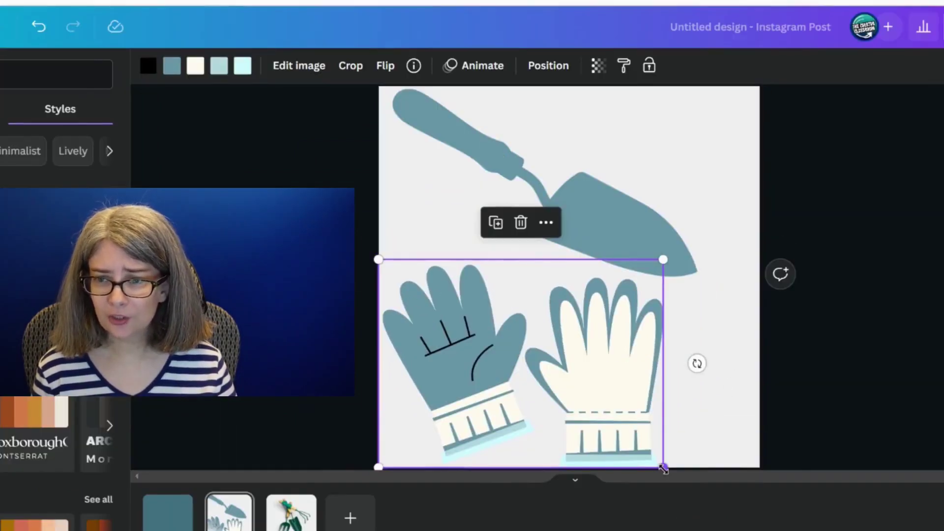
drag(686, 420, 600, 356)
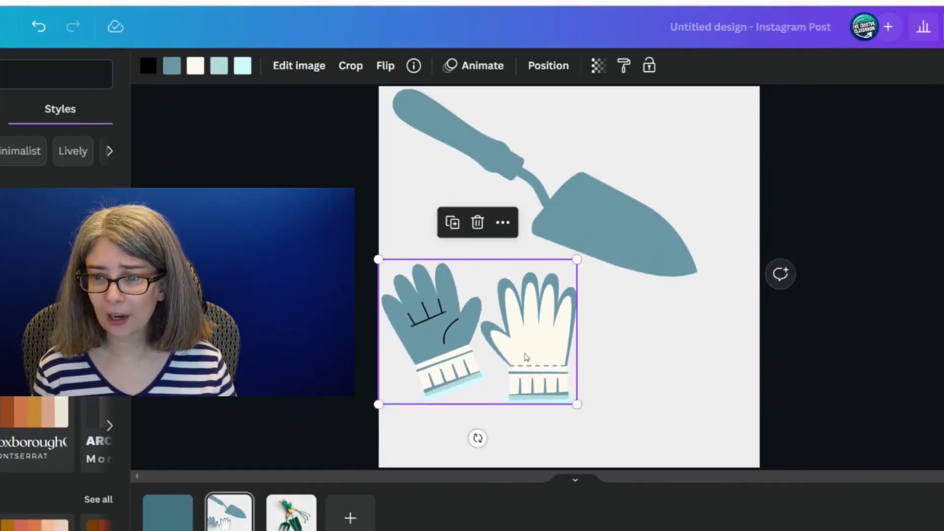
drag(527, 358, 548, 364)
click(632, 220)
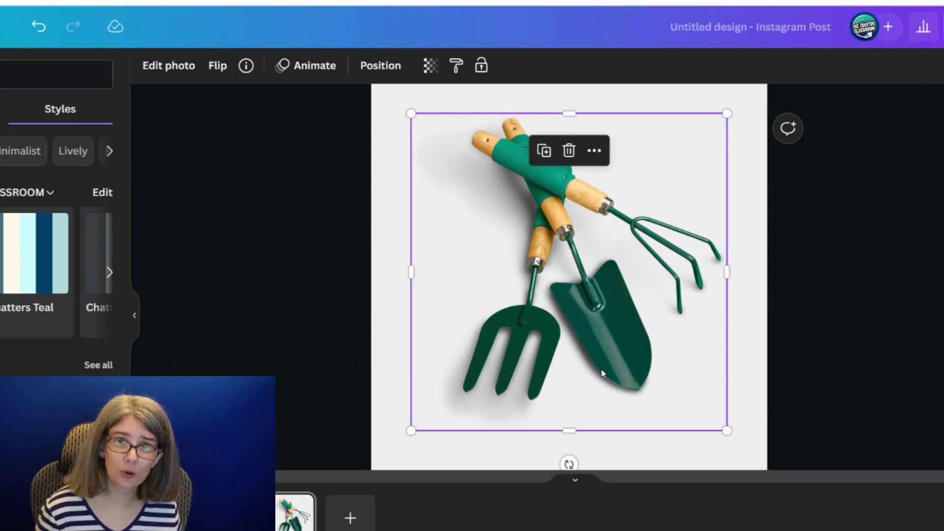
Apply a Custom Duotone to the garden tools photo, pasting #6C99A7 into Highlights and Shadows.
click(168, 66)
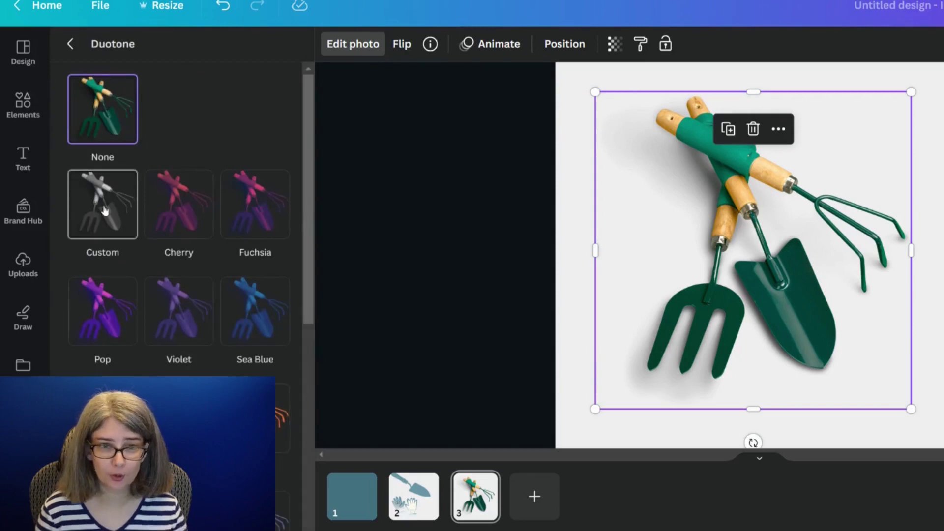
click(103, 205)
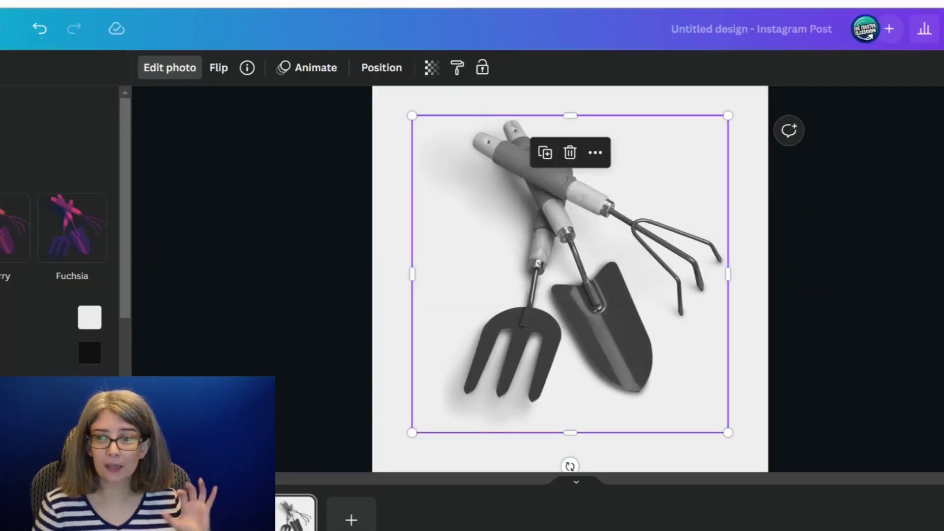
click(90, 319)
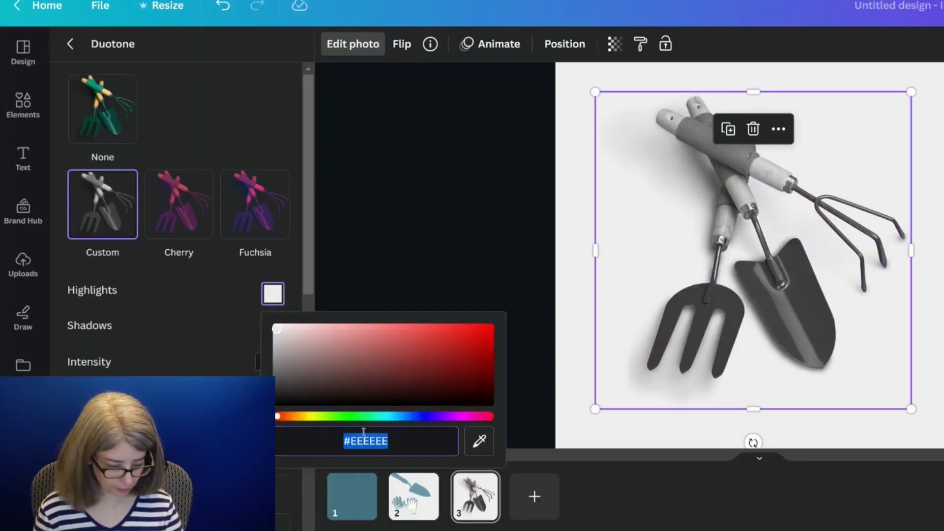
key(ctrl+v)
click(229, 340)
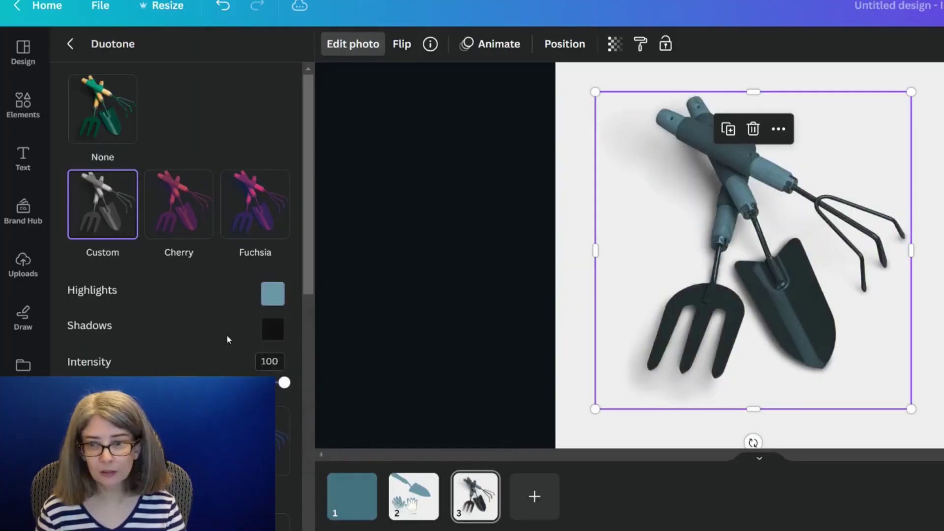
click(277, 328)
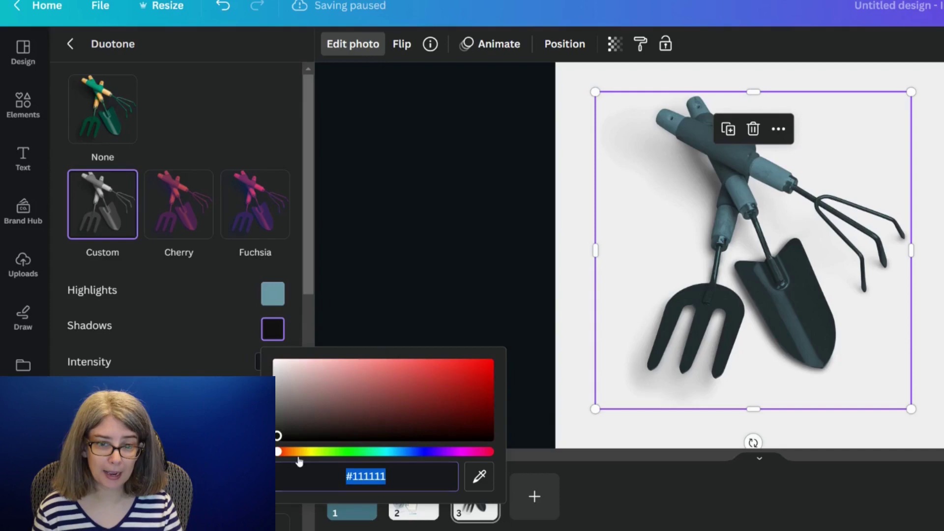
key(ctrl+v)
Deselect the garden tools photo and undo the teal duotone shadow colour.
click(384, 247)
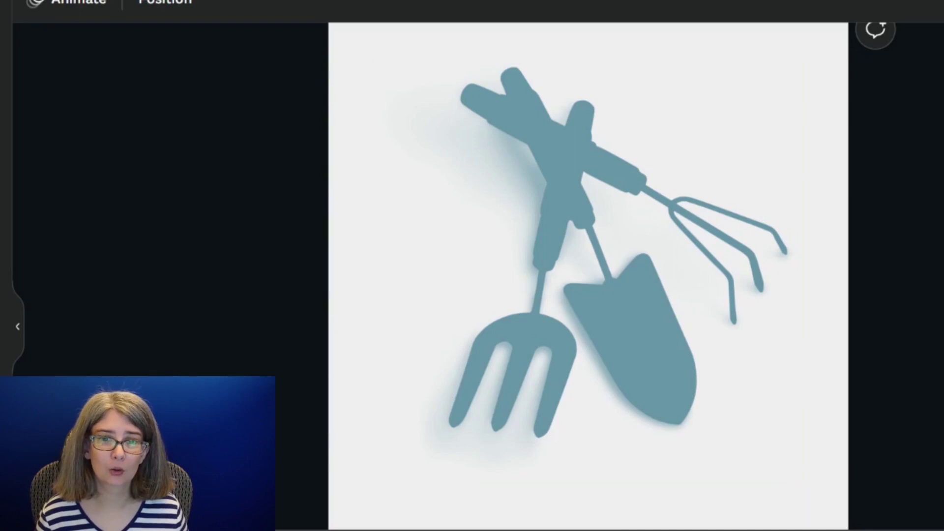
key(ctrl+z)
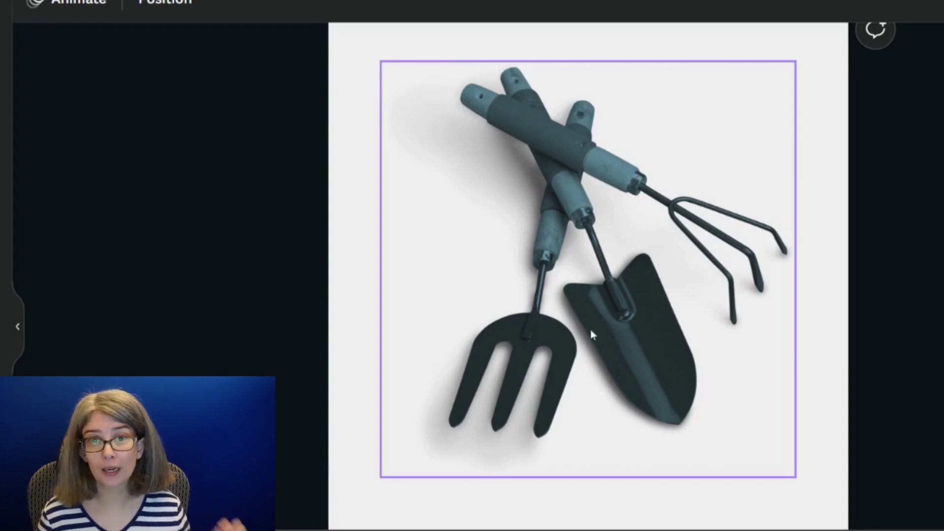
Set the photo's duotone shadows to pure black #000000 after briefly trying white.
click(415, 135)
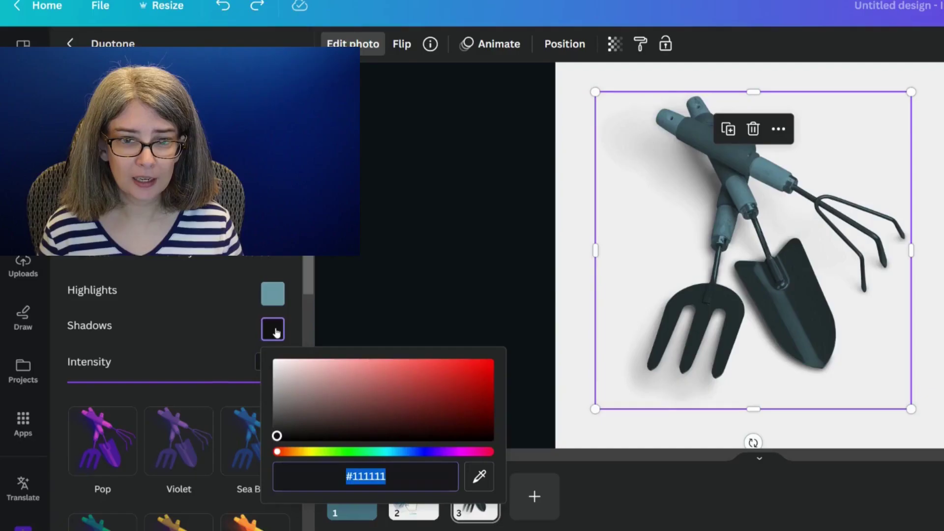
drag(276, 436, 260, 326)
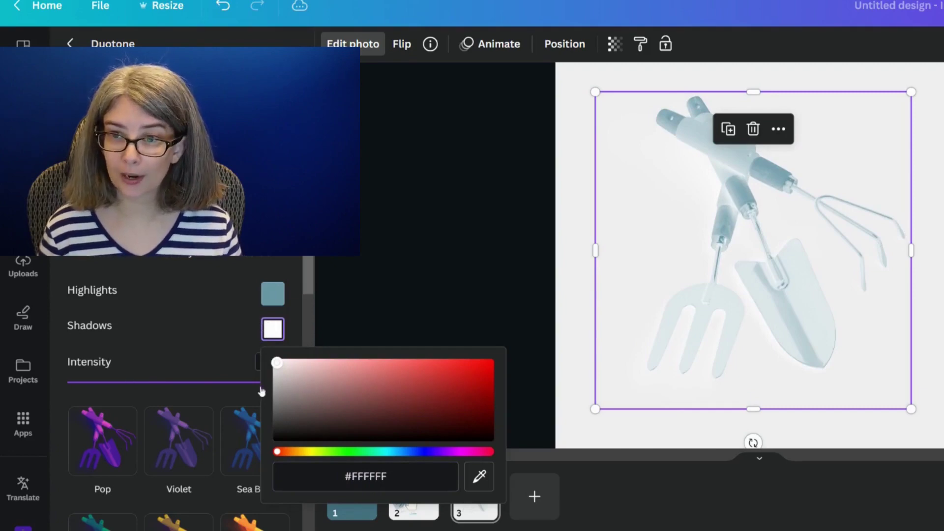
drag(277, 363, 276, 440)
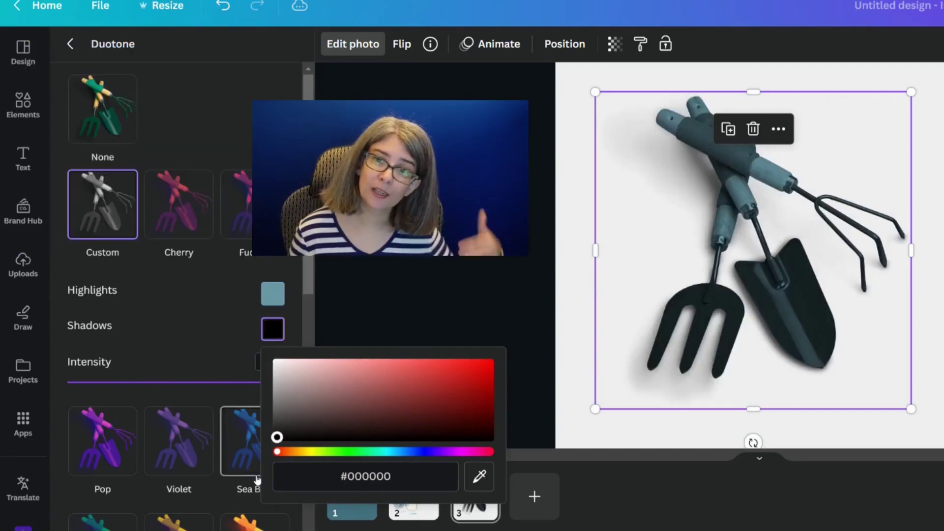